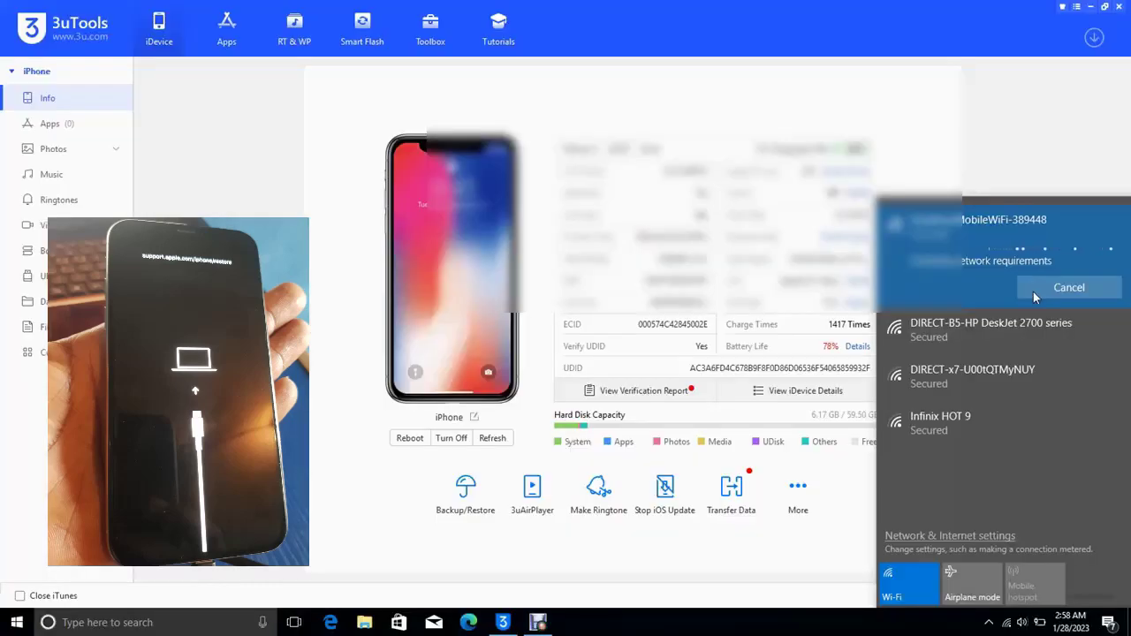
# Close the Wi-Fi network list and copy the iPhone's ECID from the 3uTools Info page.
pyautogui.click(1034, 291)
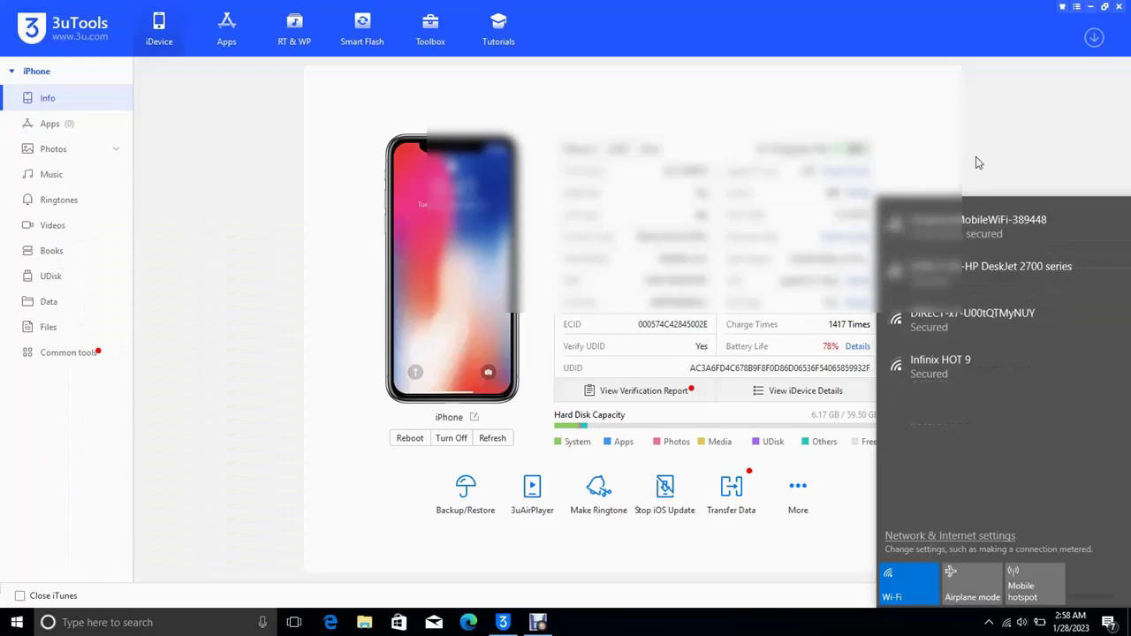
pyautogui.click(1013, 142)
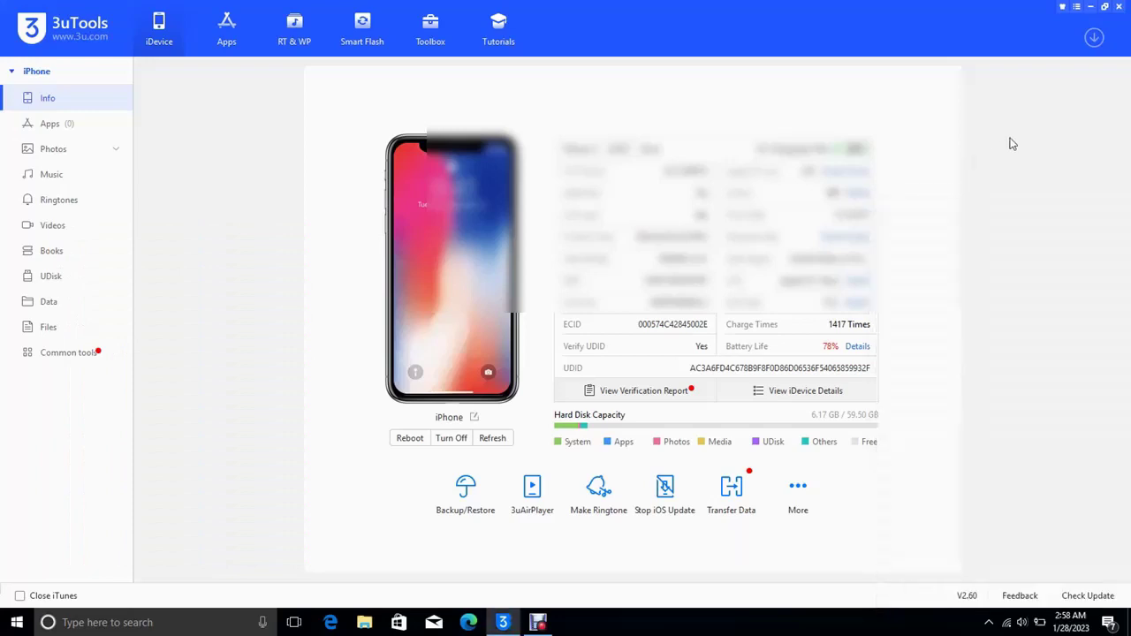
pyautogui.click(664, 326)
pyautogui.click(670, 328)
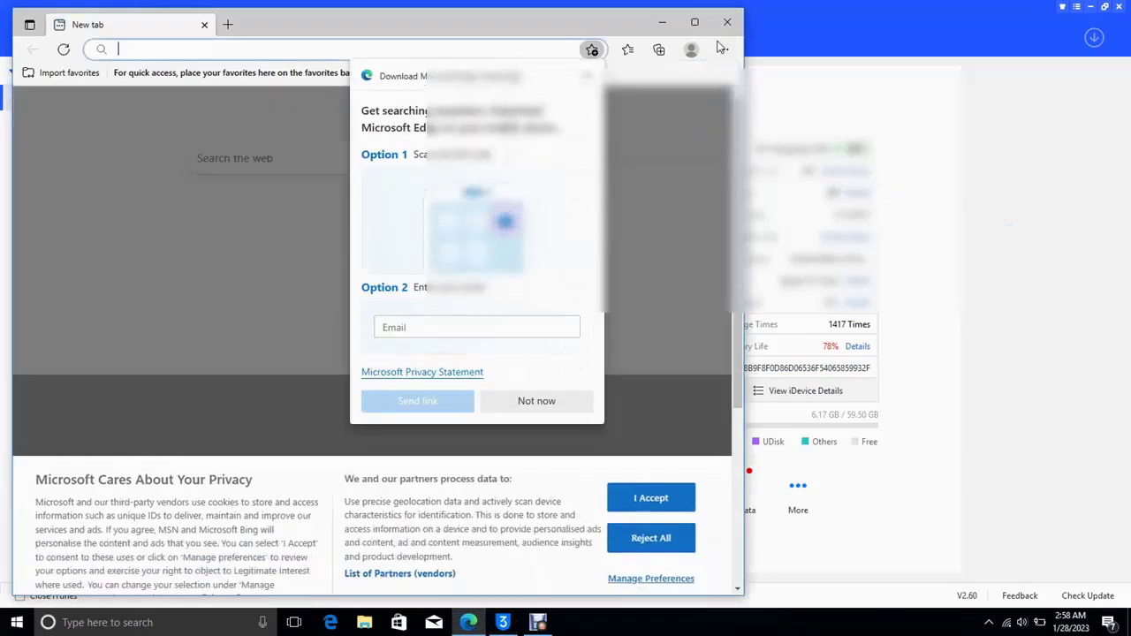
# Maximize Edge, open a new tab, and dismiss the mobile-app download offer.
pyautogui.click(695, 23)
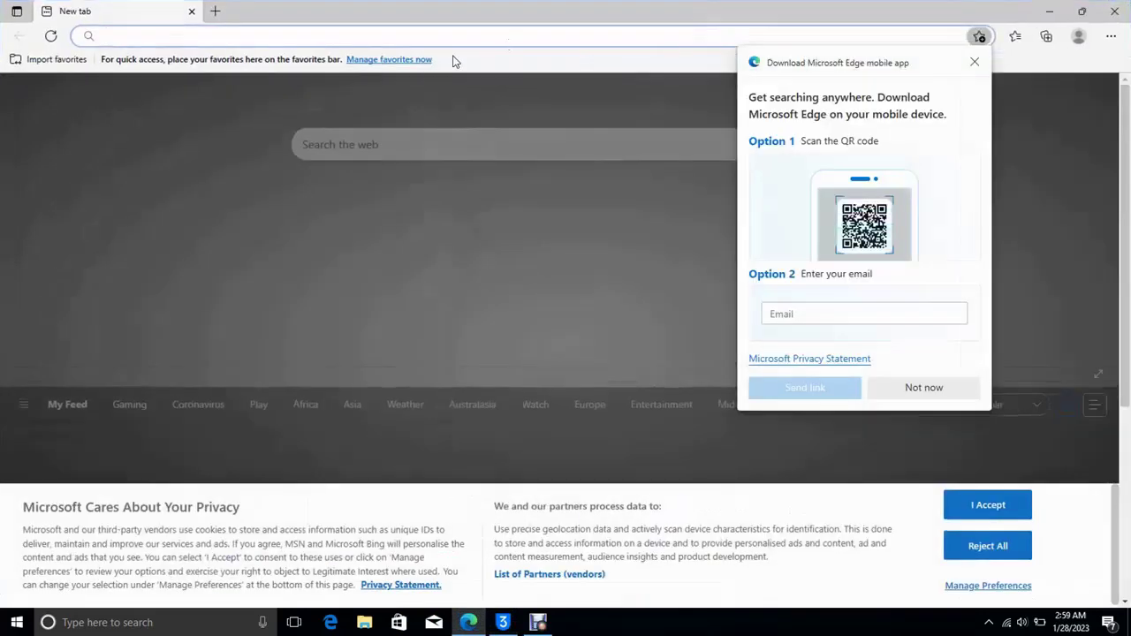
pyautogui.click(215, 11)
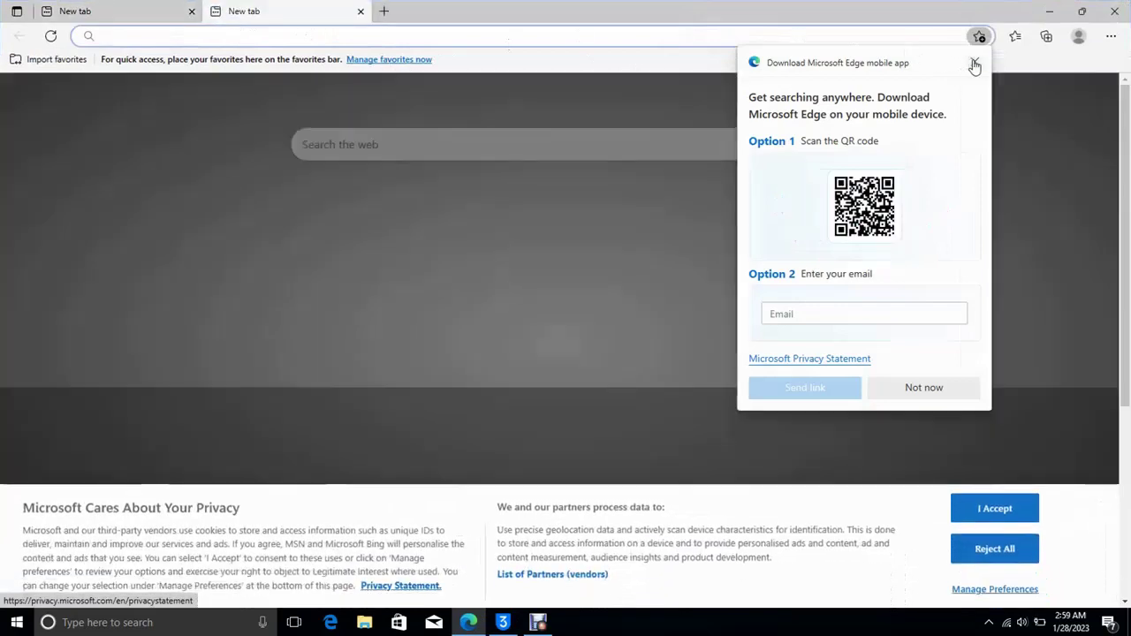
pyautogui.click(975, 62)
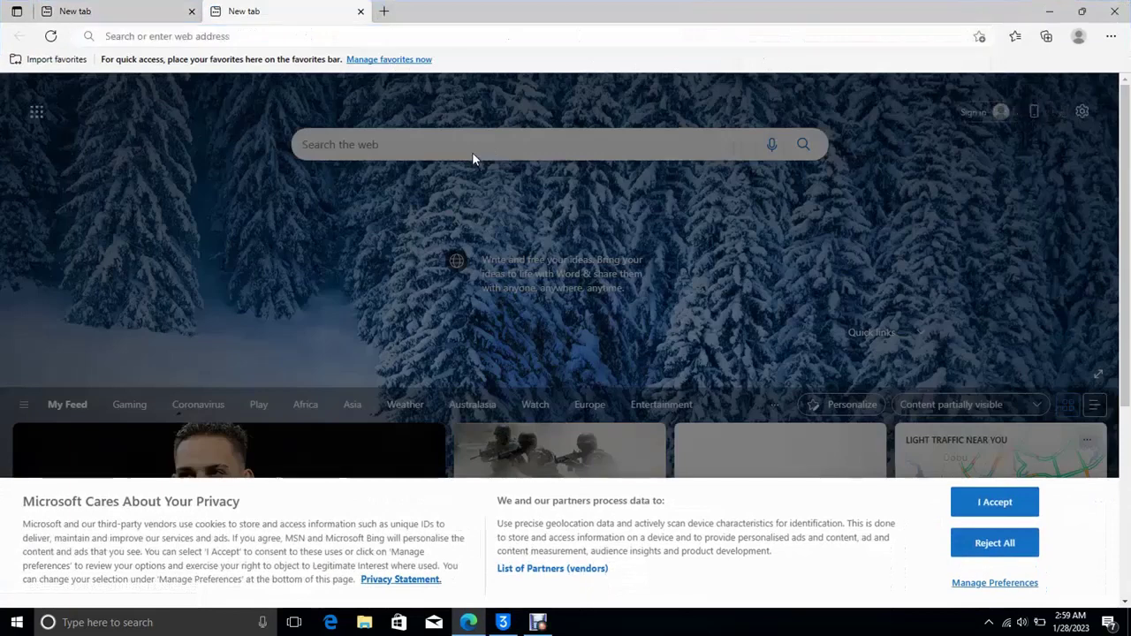
# Search Bing for 'host', then refine the query to 'shsh host'.
pyautogui.click(355, 37)
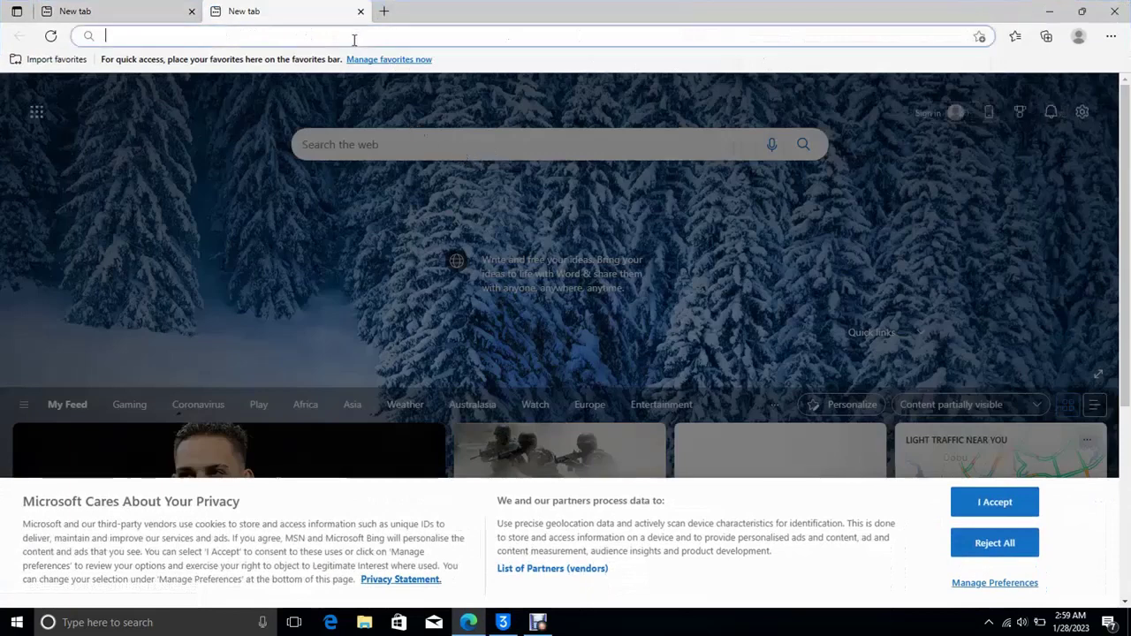
pyautogui.write('ho')
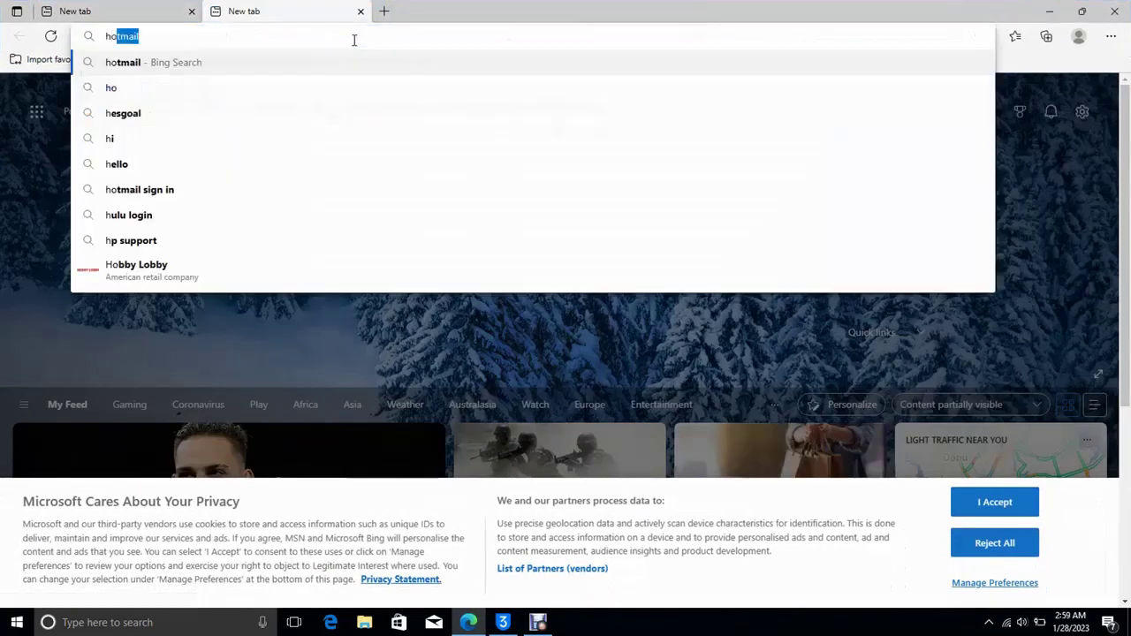
pyautogui.write('st')
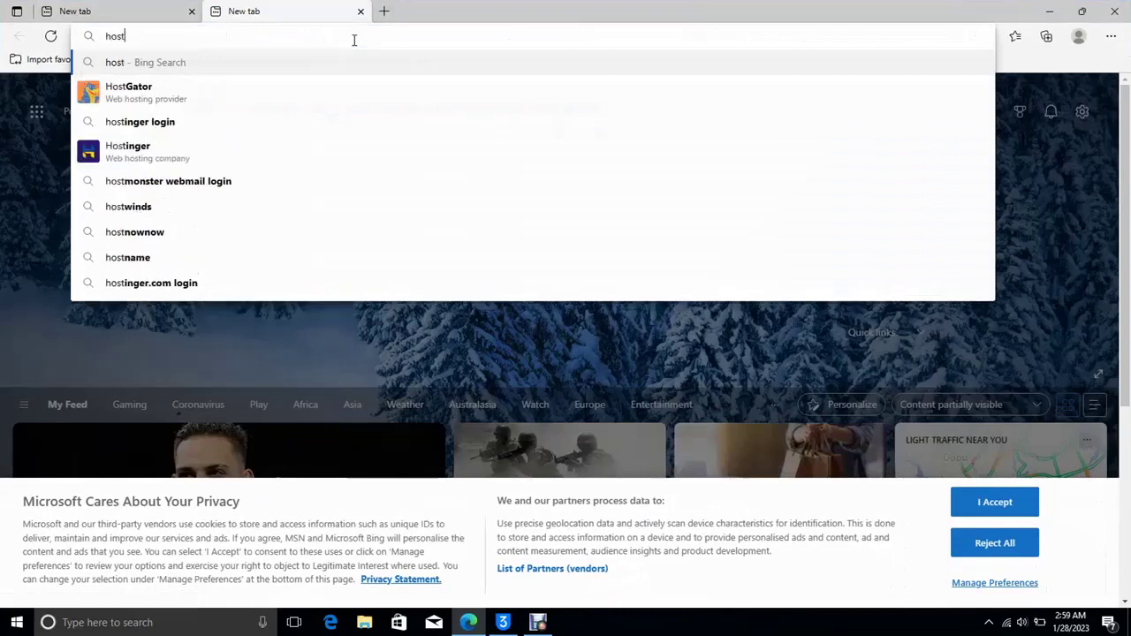
pyautogui.press('Return')
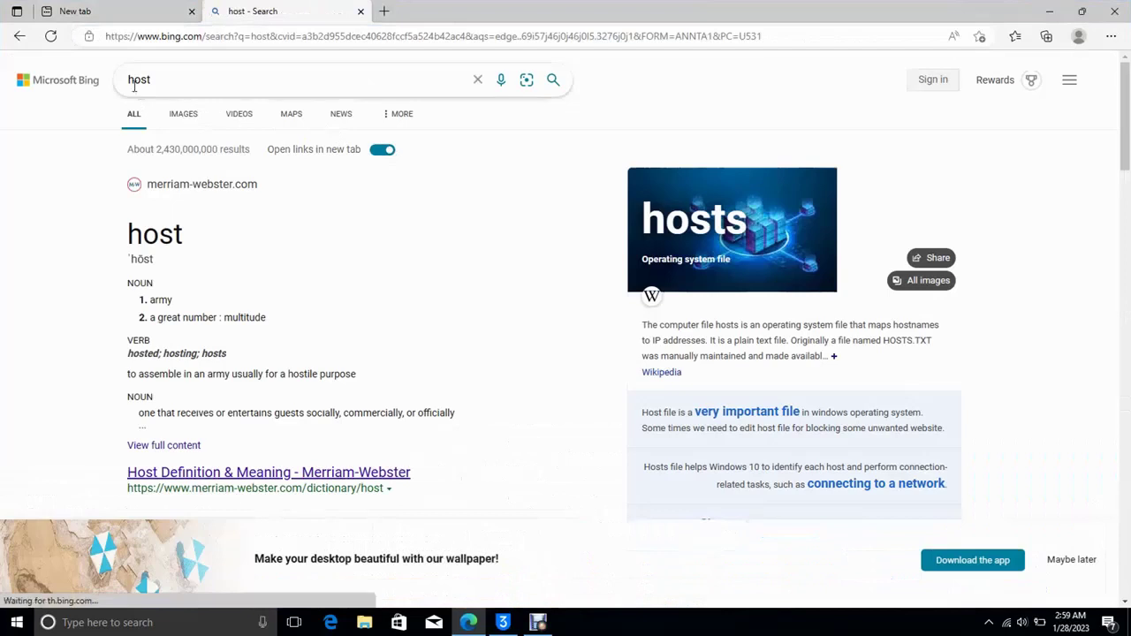
pyautogui.click(130, 82)
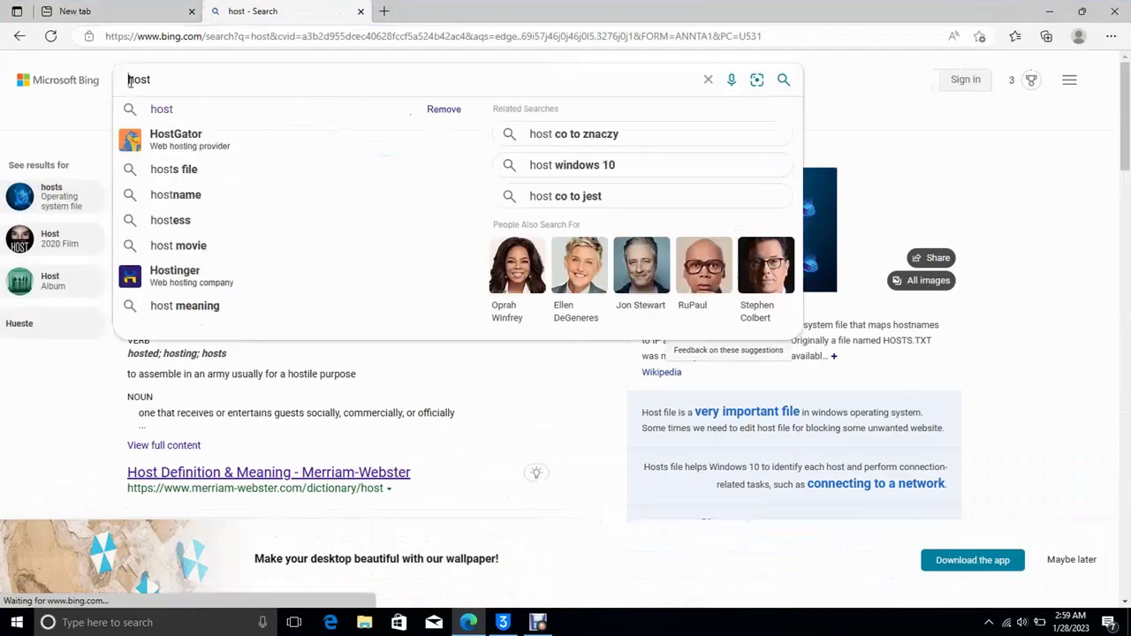
pyautogui.write('shos')
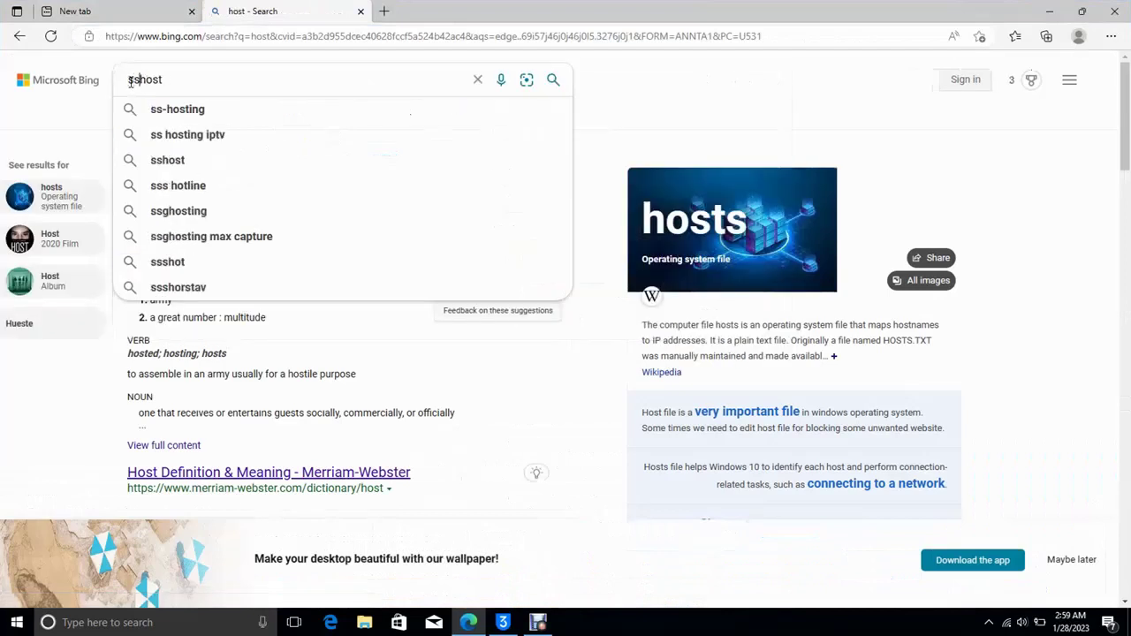
pyautogui.press('BackSpace')
pyautogui.write('hsh')
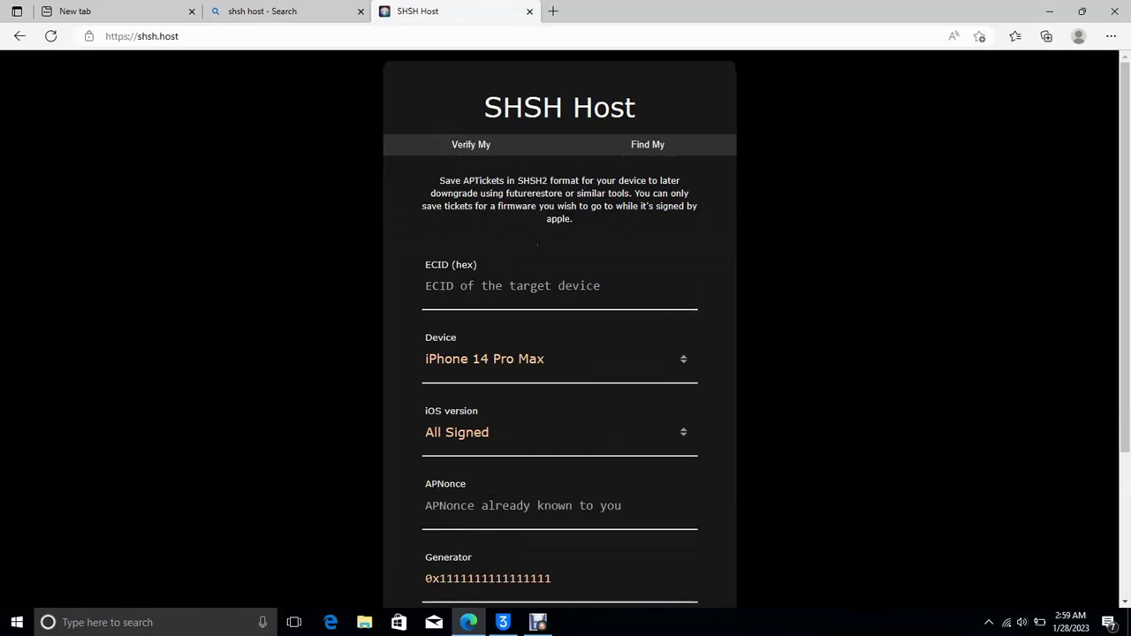
# Paste the iPhone's copied ECID into the SHSH Host ECID field.
pyautogui.click(426, 286)
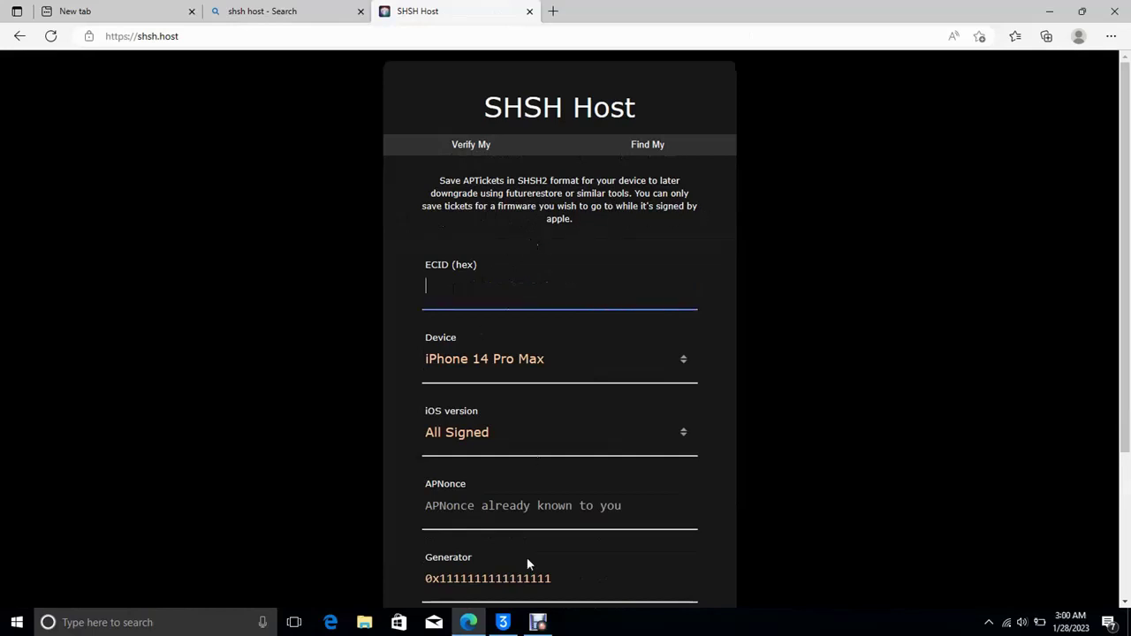
pyautogui.click(503, 622)
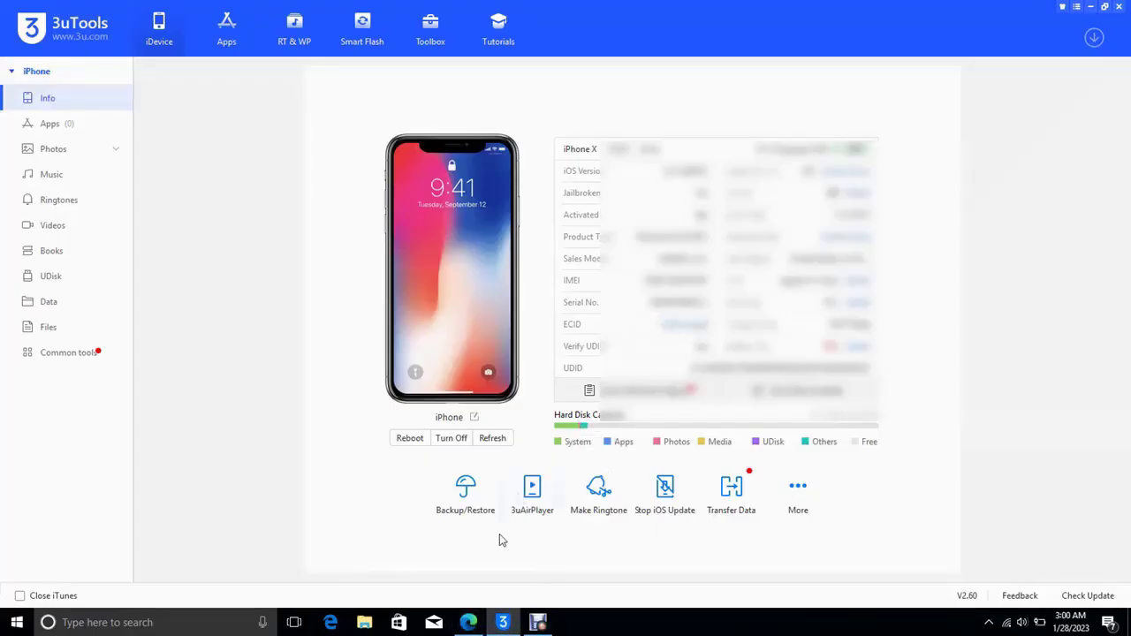
pyautogui.click(468, 623)
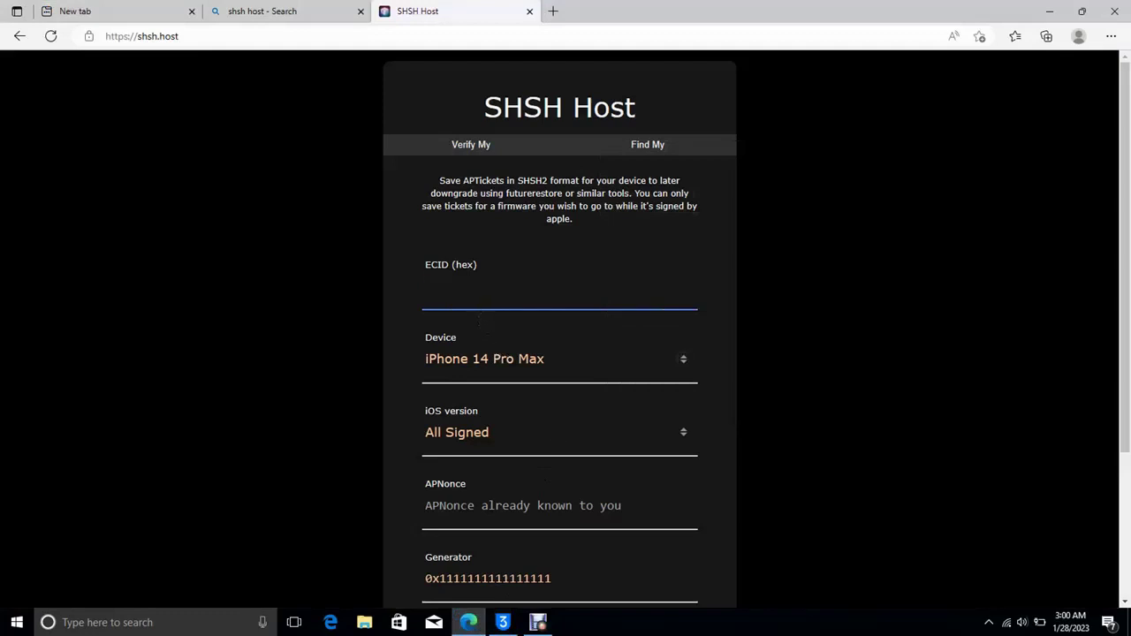
pyautogui.rightClick(464, 295)
pyautogui.click(515, 397)
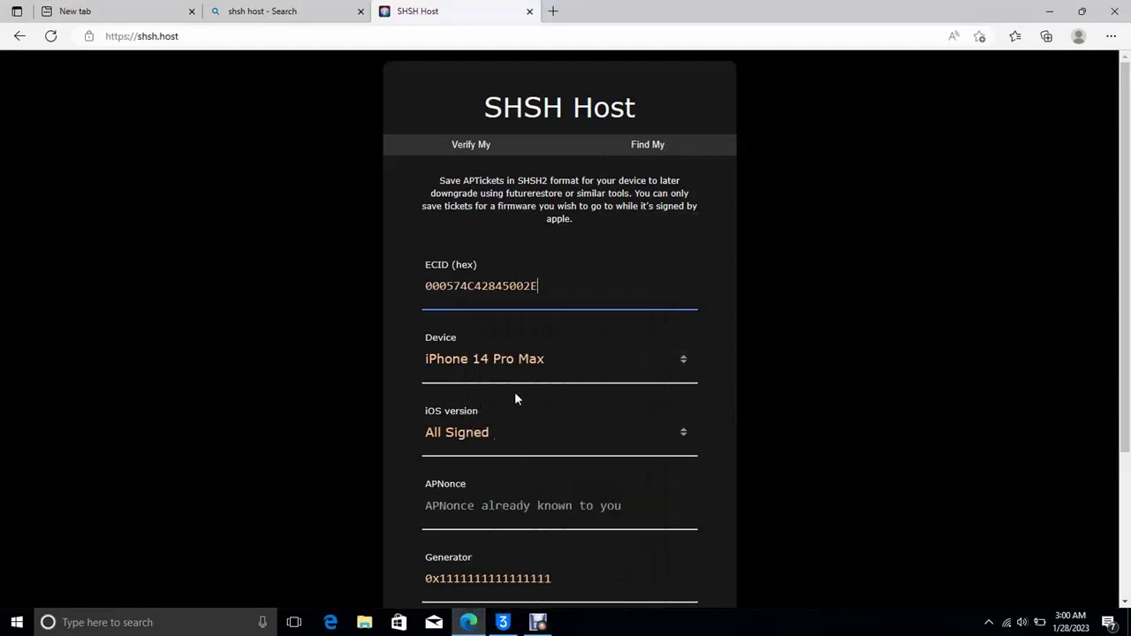
# Choose iPhone X (Global) from the Device dropdown.
pyautogui.click(568, 359)
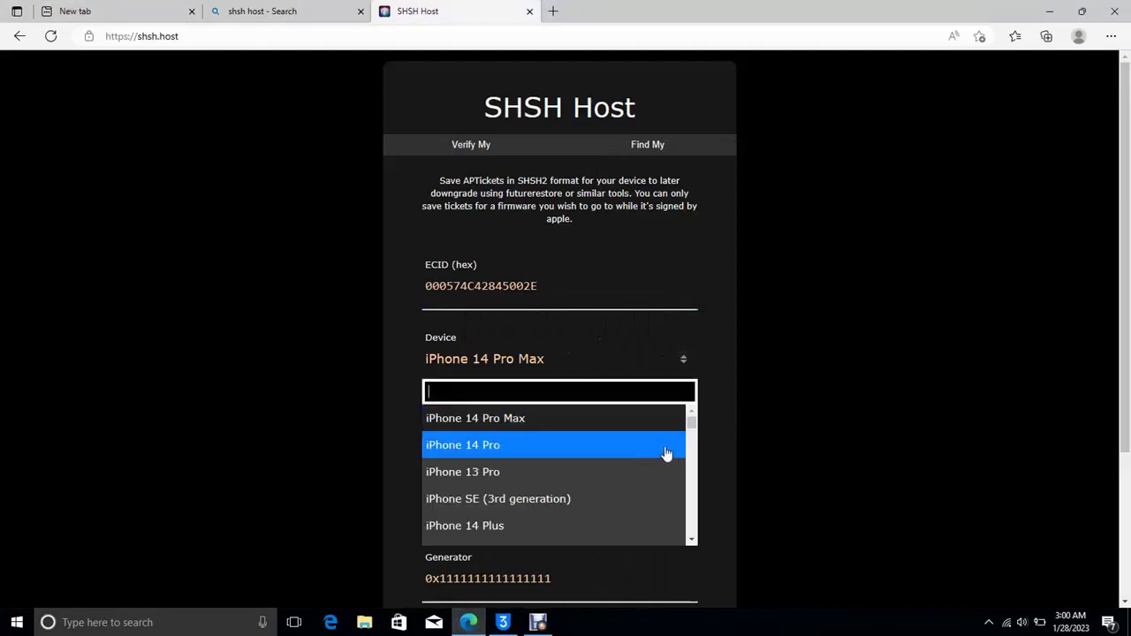
pyautogui.click(691, 541)
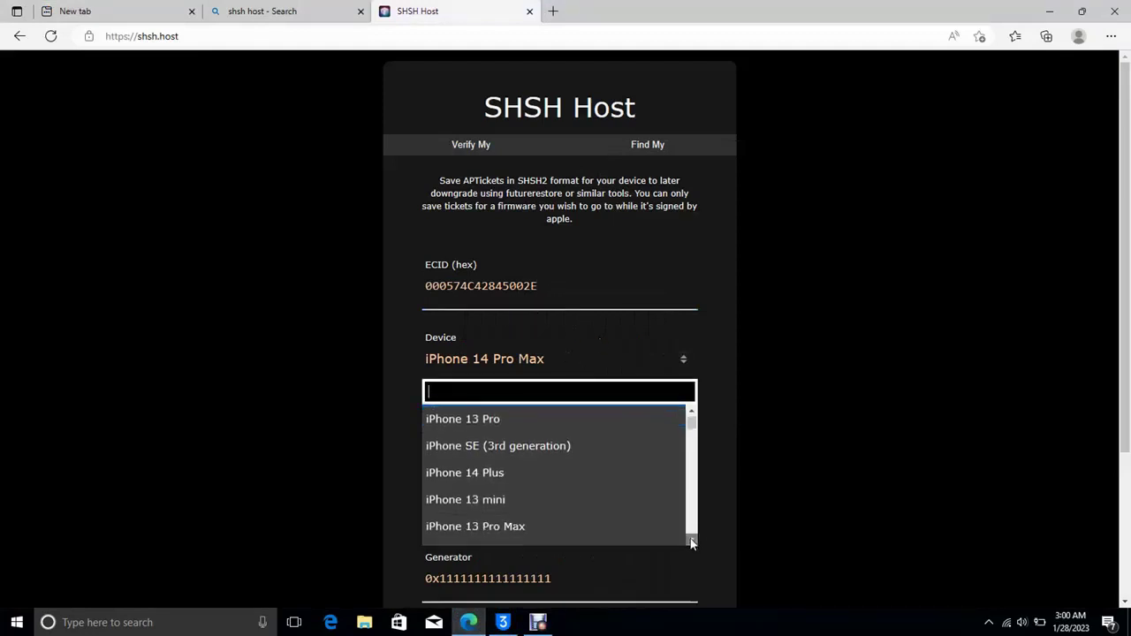
pyautogui.scroll(-3, 691, 543)
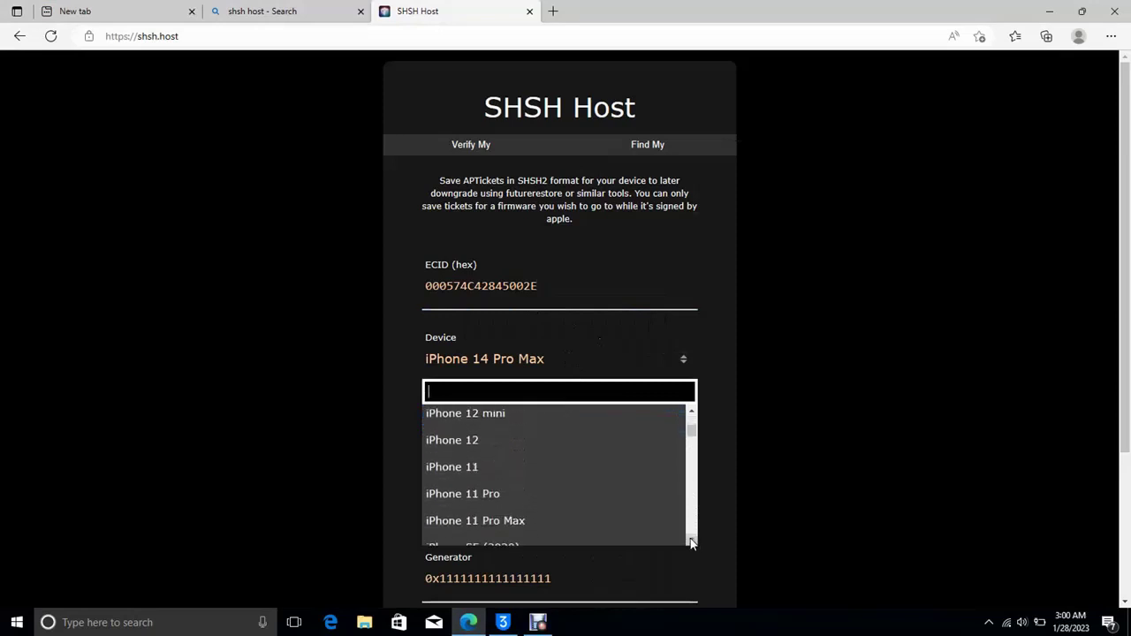
pyautogui.scroll(-3, 691, 543)
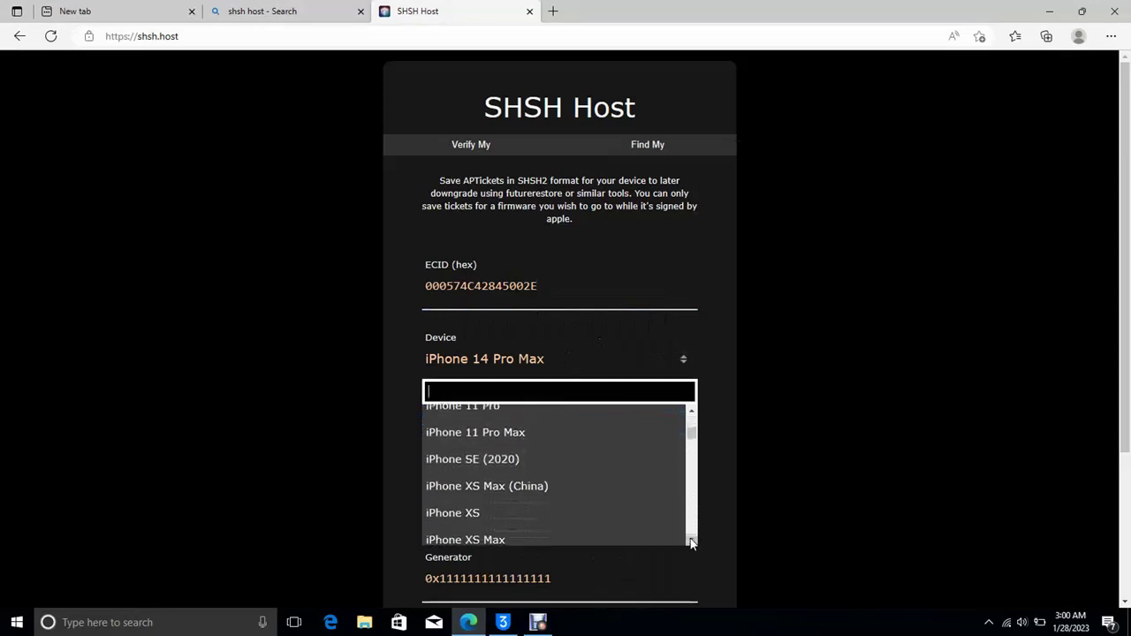
pyautogui.click(692, 541)
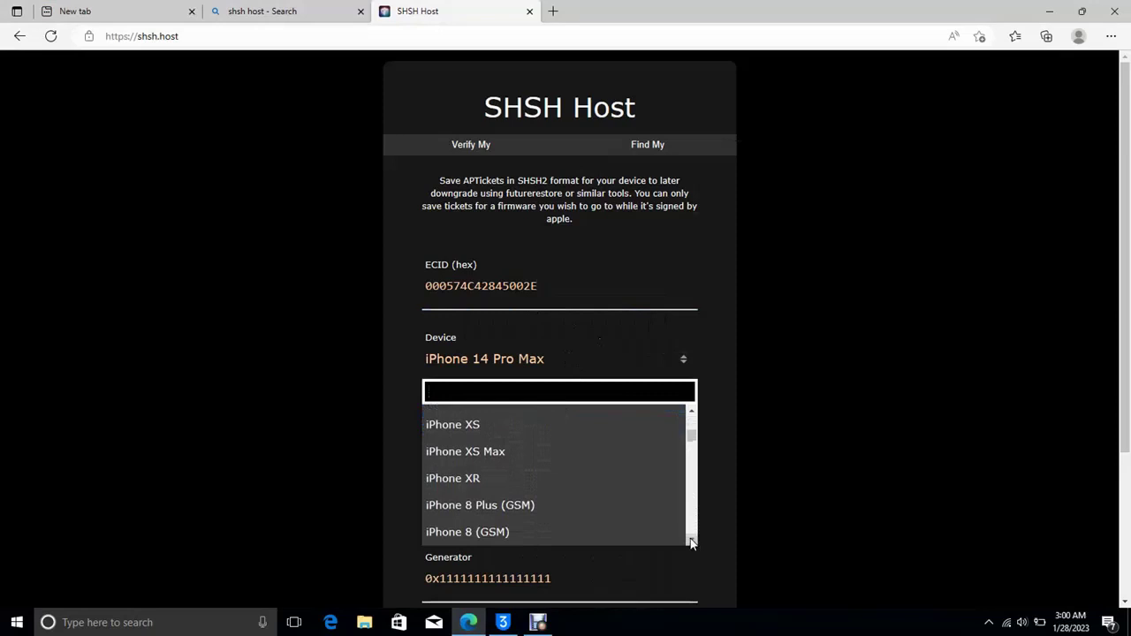
pyautogui.click(691, 541)
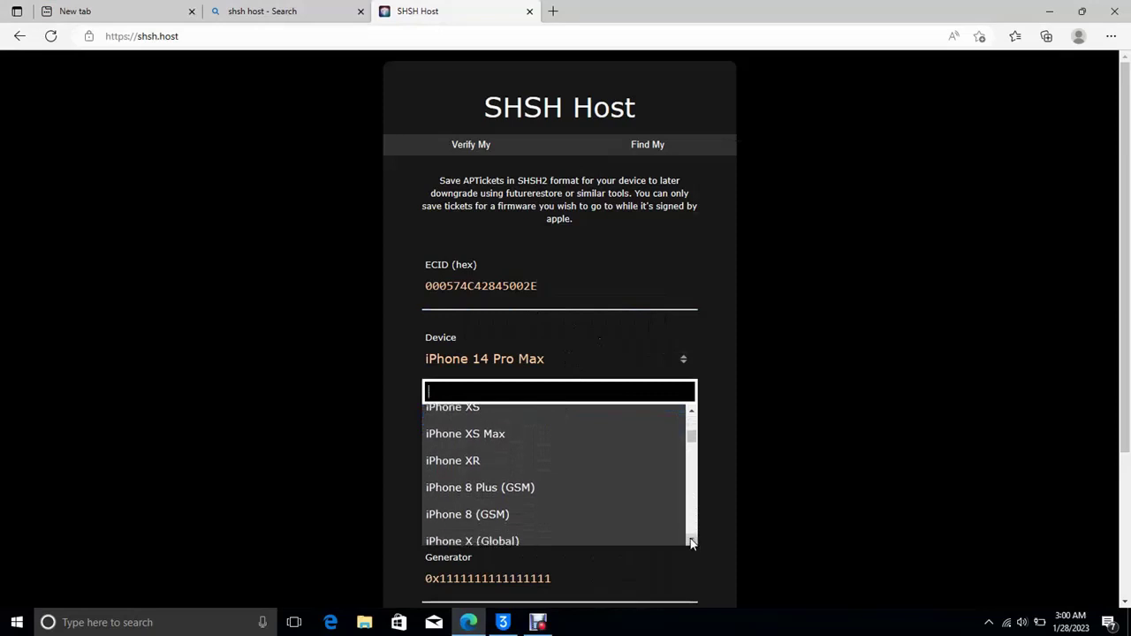
pyautogui.click(487, 531)
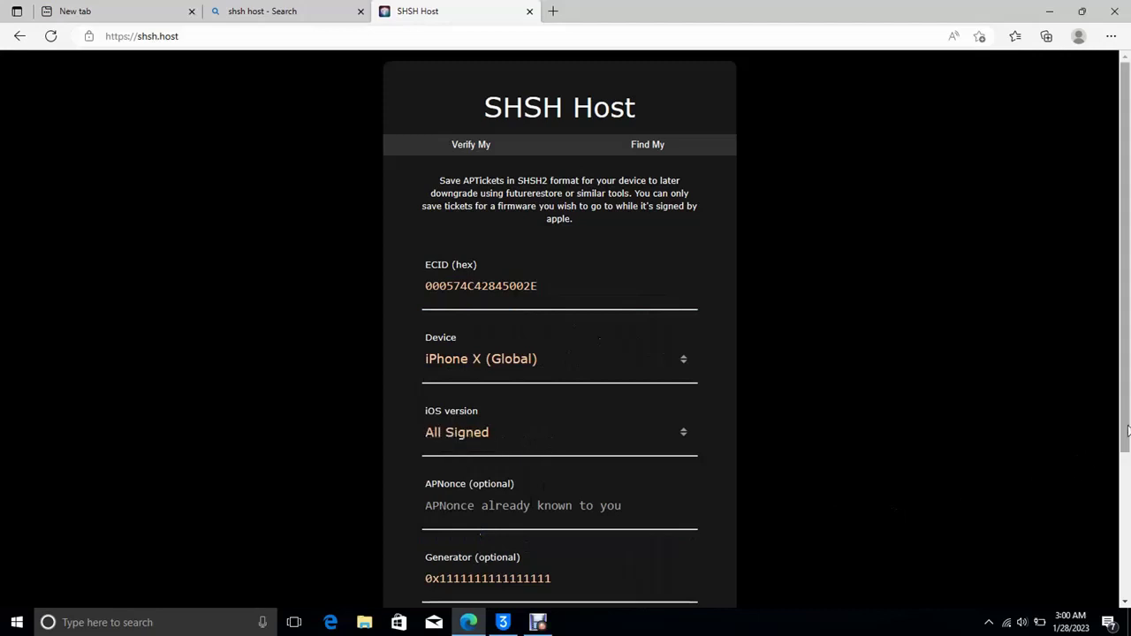
# Tick 'I'm not a robot', mark every car tile in the challenge, and verify.
pyautogui.moveTo(1126, 426); pyautogui.dragTo(1128, 546)
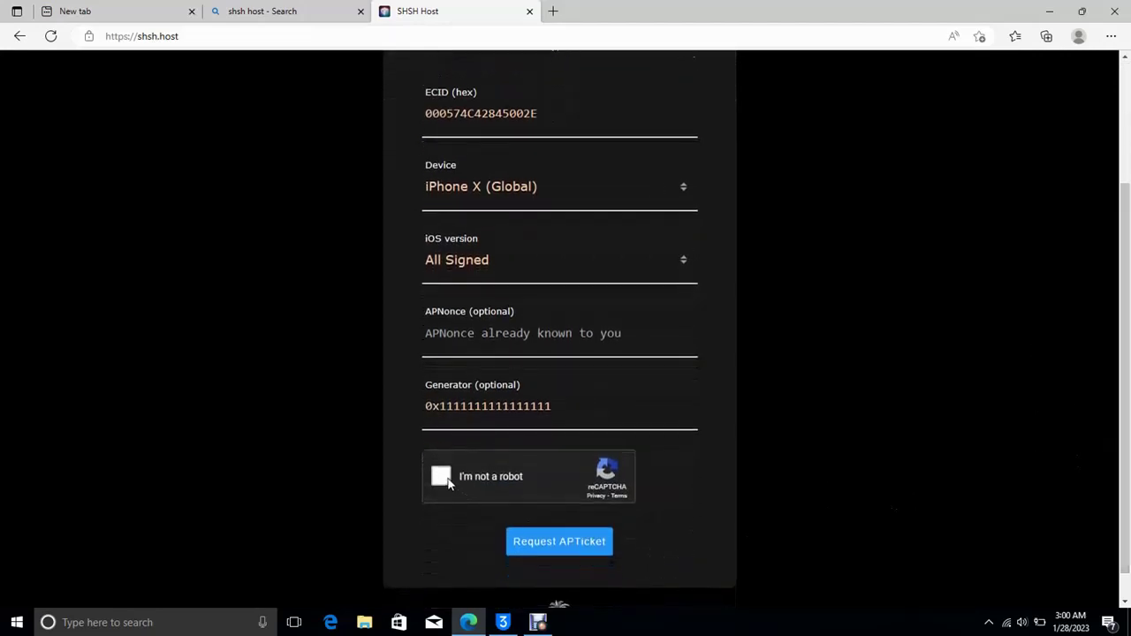
pyautogui.click(442, 477)
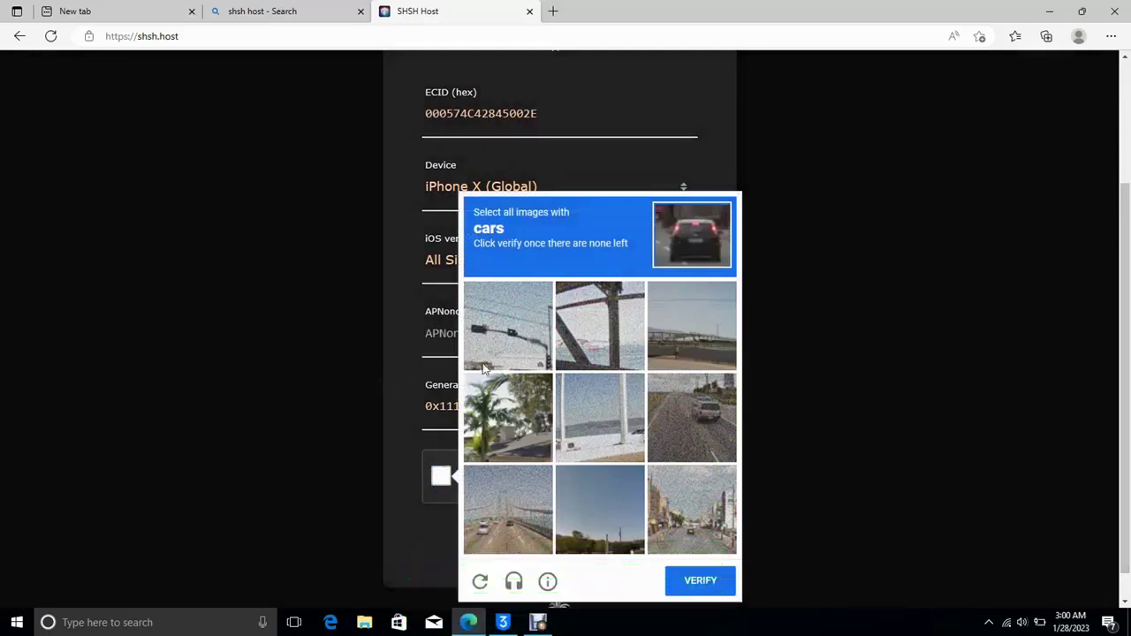
pyautogui.click(670, 403)
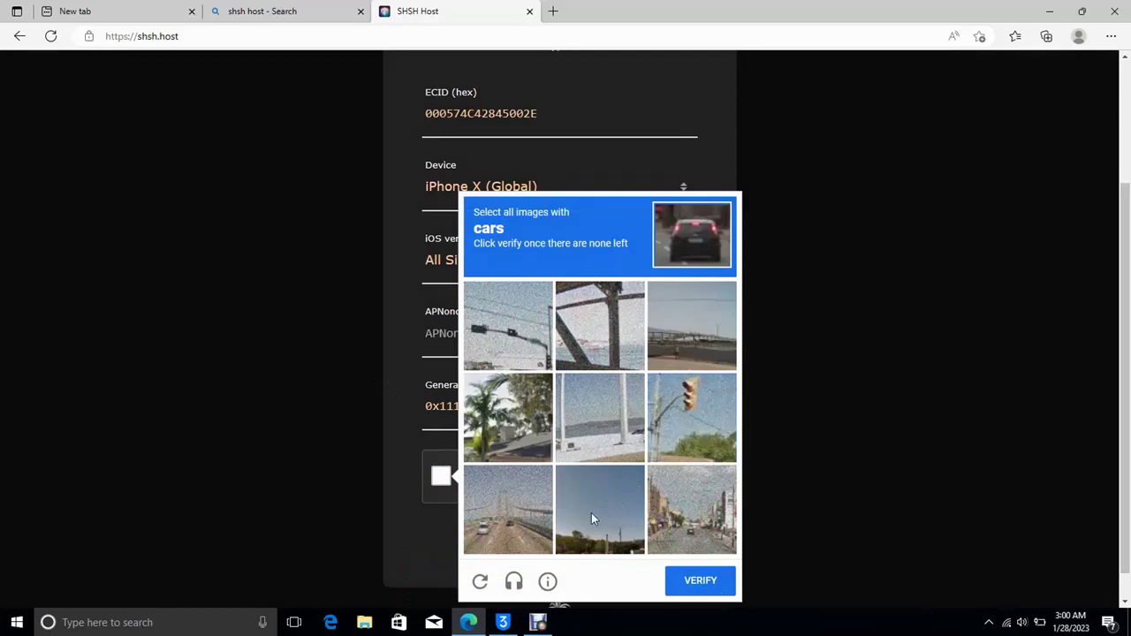
pyautogui.click(510, 521)
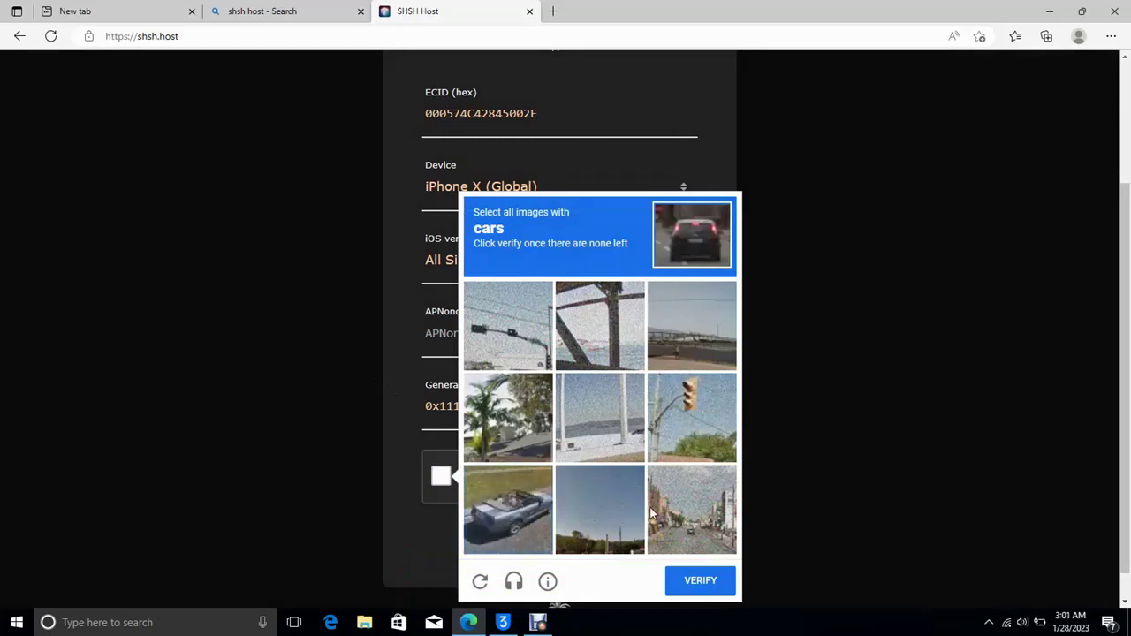
pyautogui.click(674, 517)
pyautogui.click(523, 502)
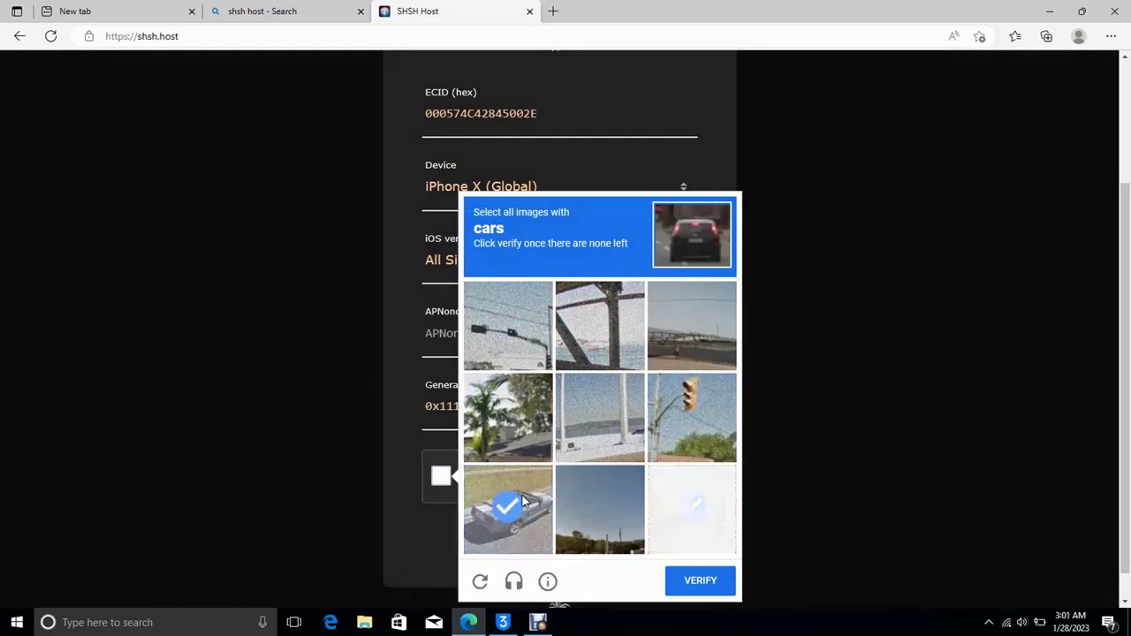
pyautogui.click(703, 539)
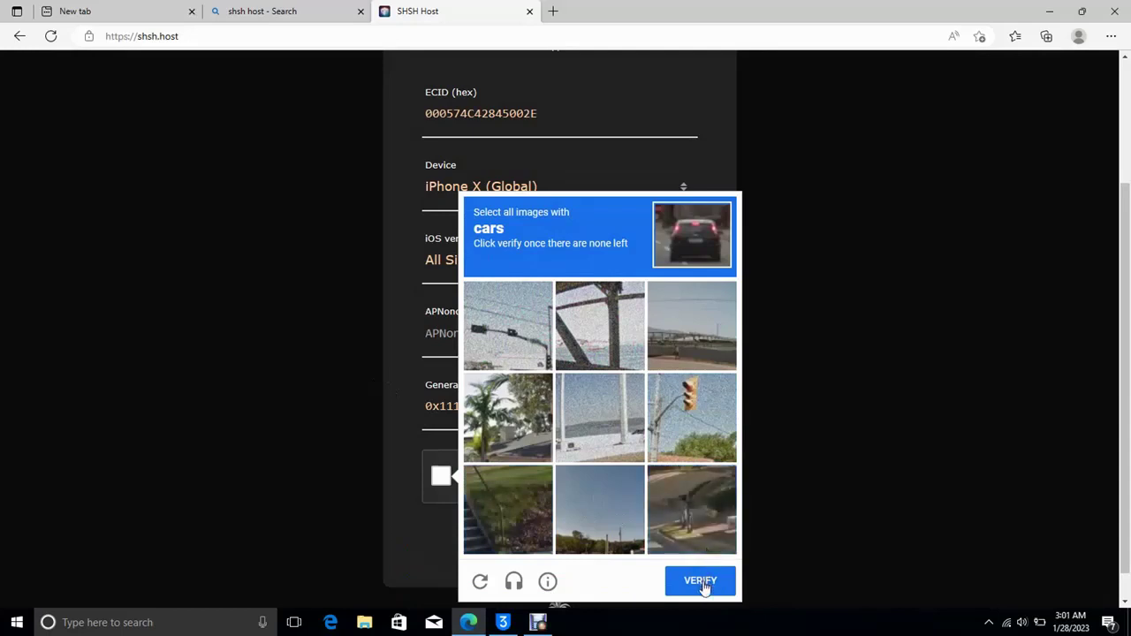
pyautogui.click(701, 582)
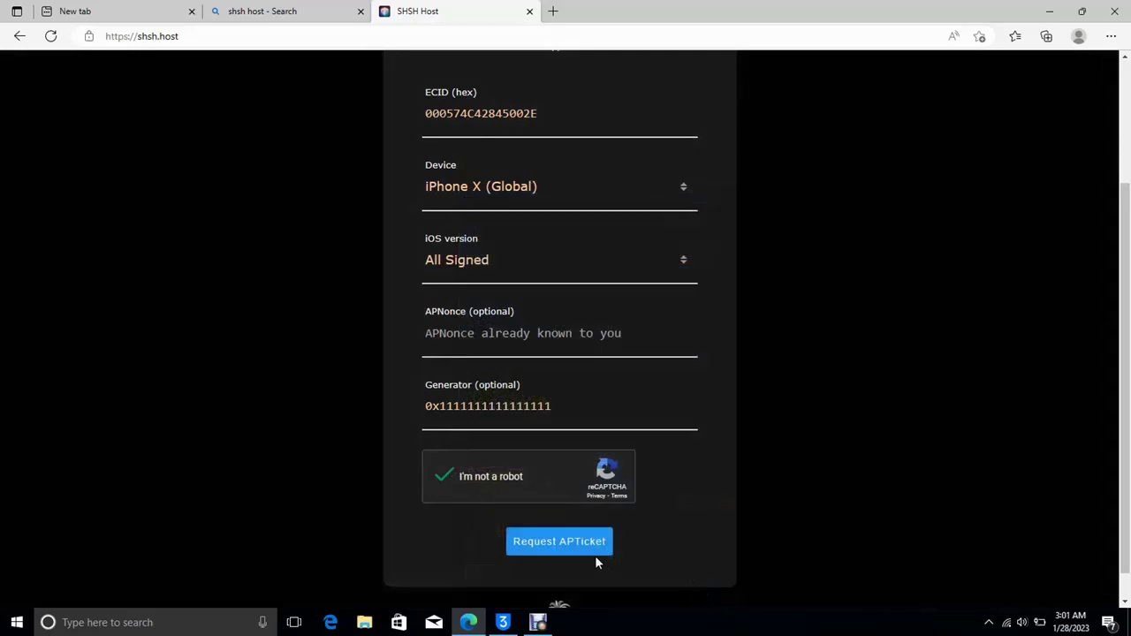
# Request APTickets for the iPhone X and download the saved 16.3 (20D47) .shsh2 blob.
pyautogui.click(569, 543)
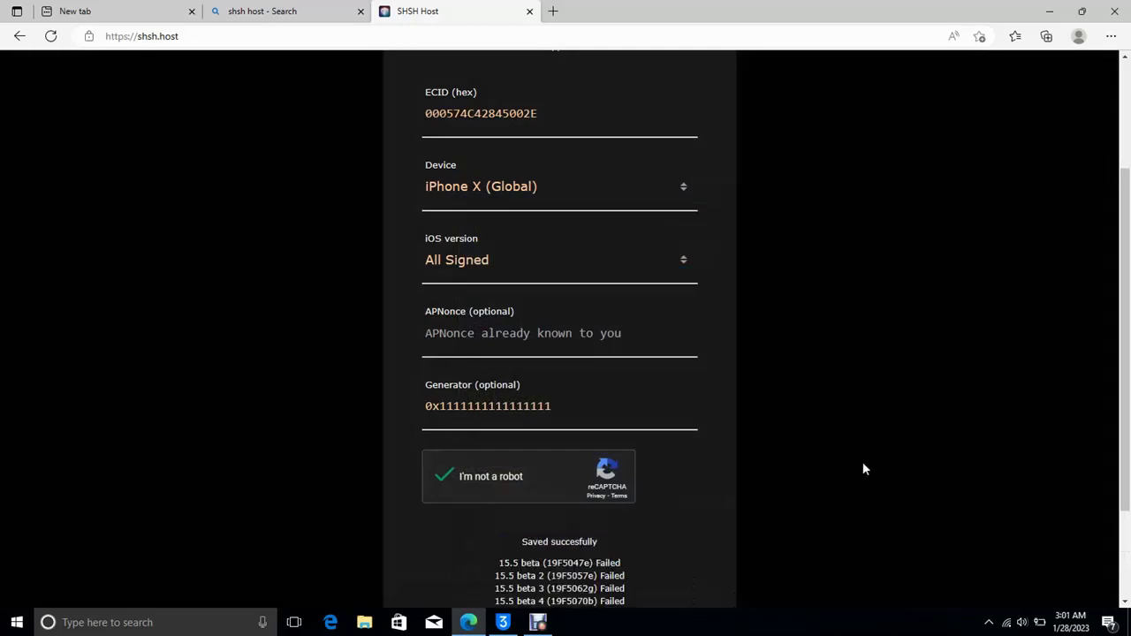
pyautogui.moveTo(1127, 293); pyautogui.dragTo(1127, 381)
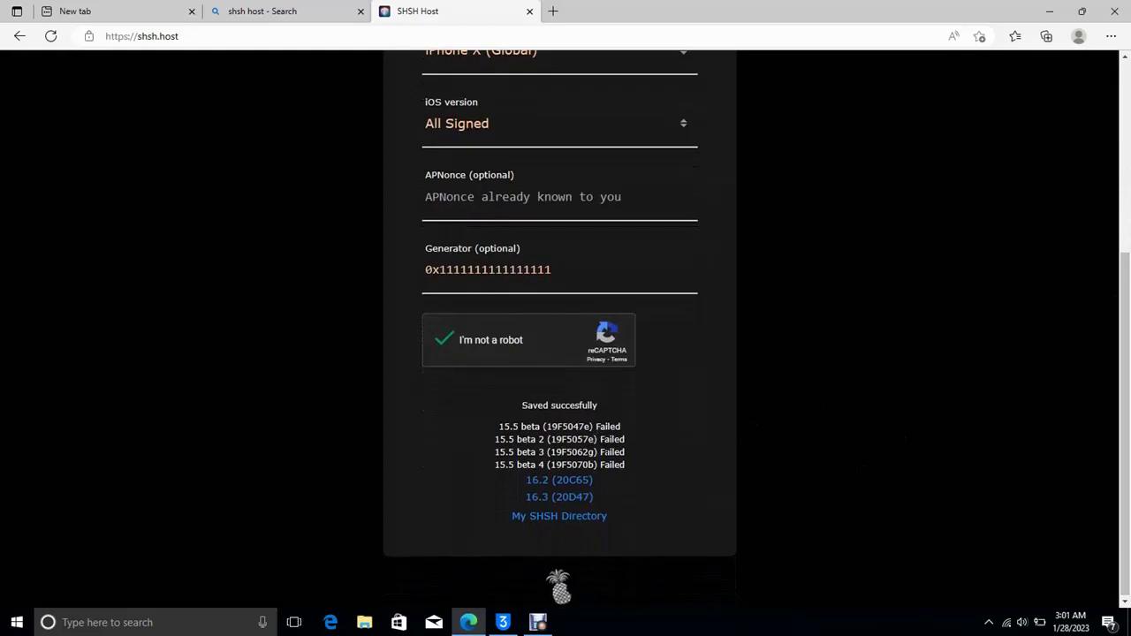
pyautogui.click(563, 500)
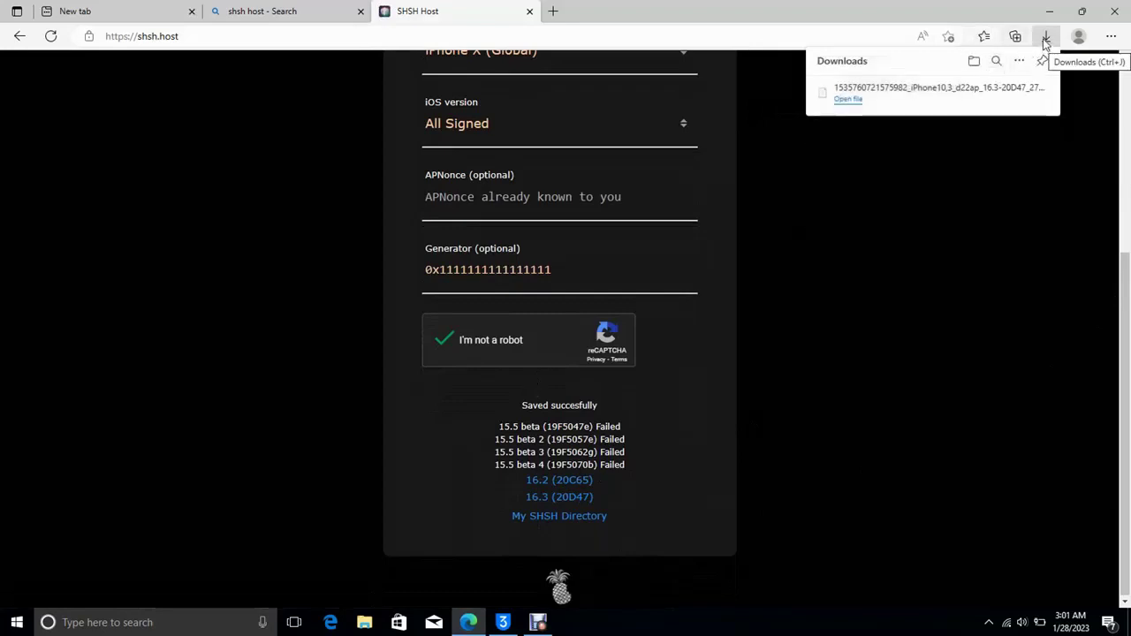
# Try opening the downloaded .shsh2 blob, cancel the app-choice prompt, and switch to File Explorer.
pyautogui.moveTo(974, 96)
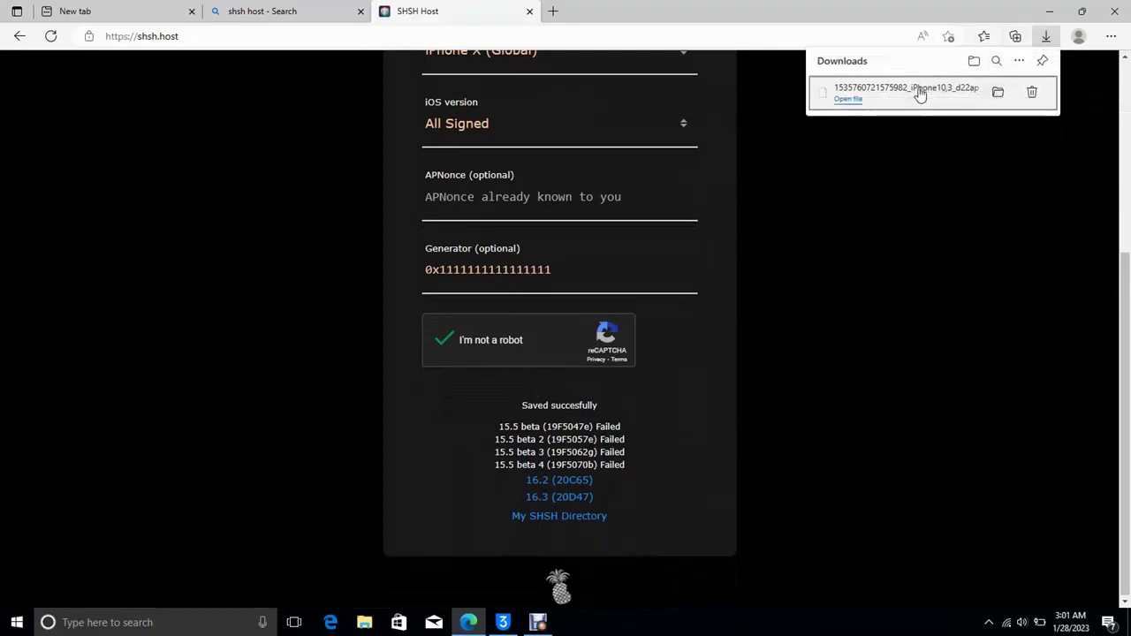
pyautogui.click(866, 103)
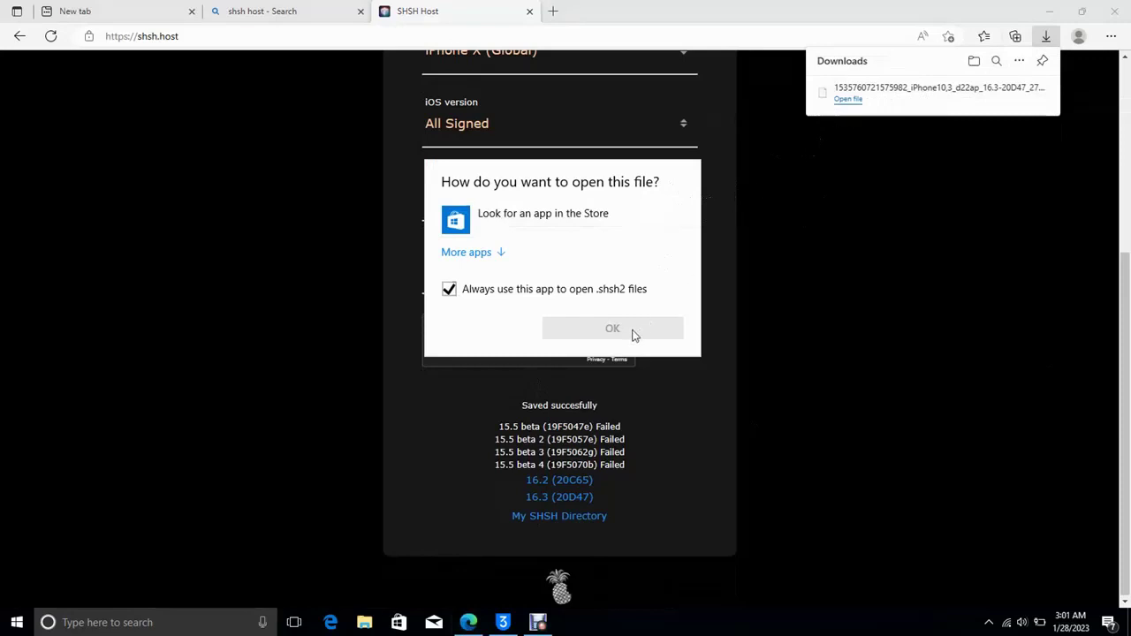
pyautogui.click(844, 256)
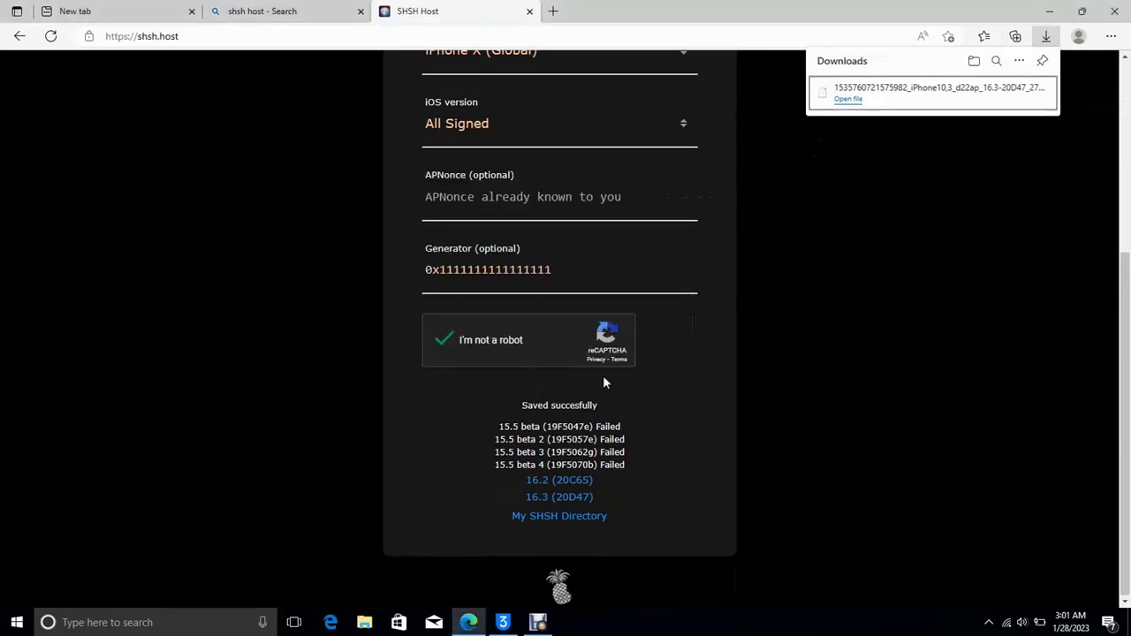
pyautogui.click(363, 624)
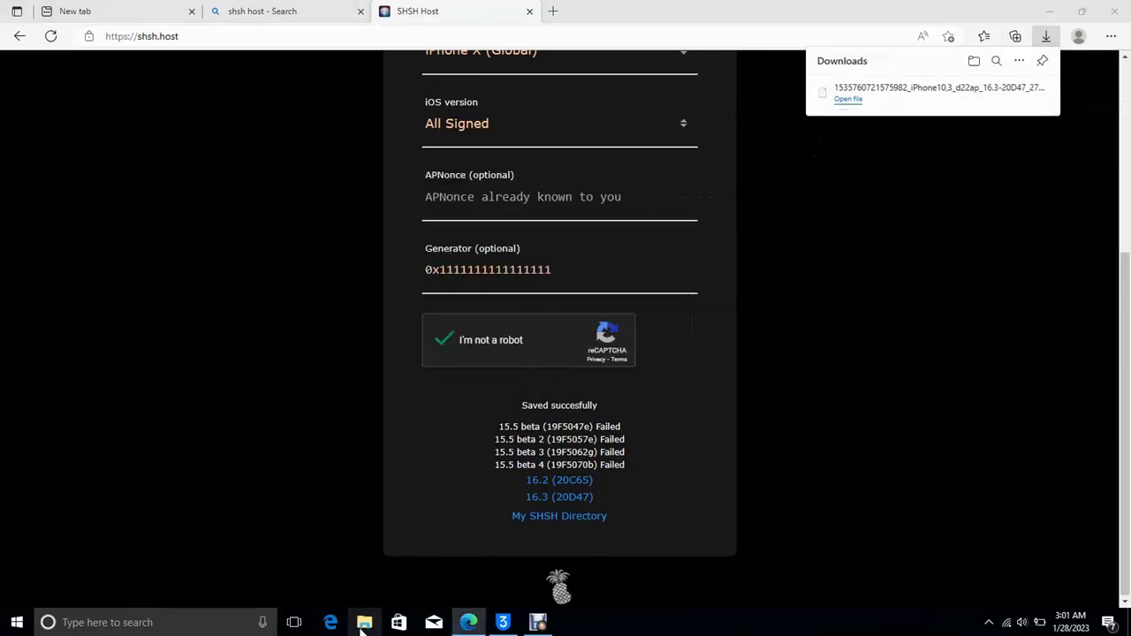